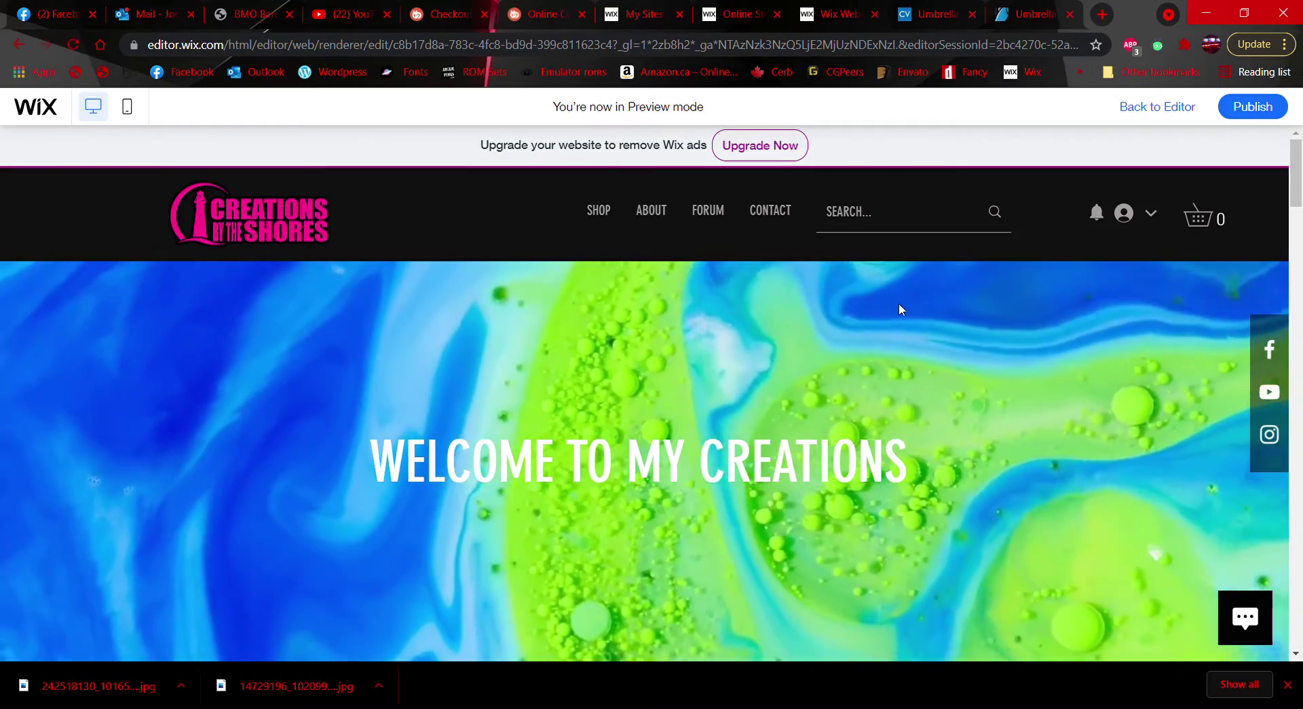
{"action": "scroll", "coordinate": [900, 308], "scroll_direction": "down", "scroll_amount": 2}
{"action": "scroll", "coordinate": [907, 337], "scroll_direction": "up", "scroll_amount": 2}
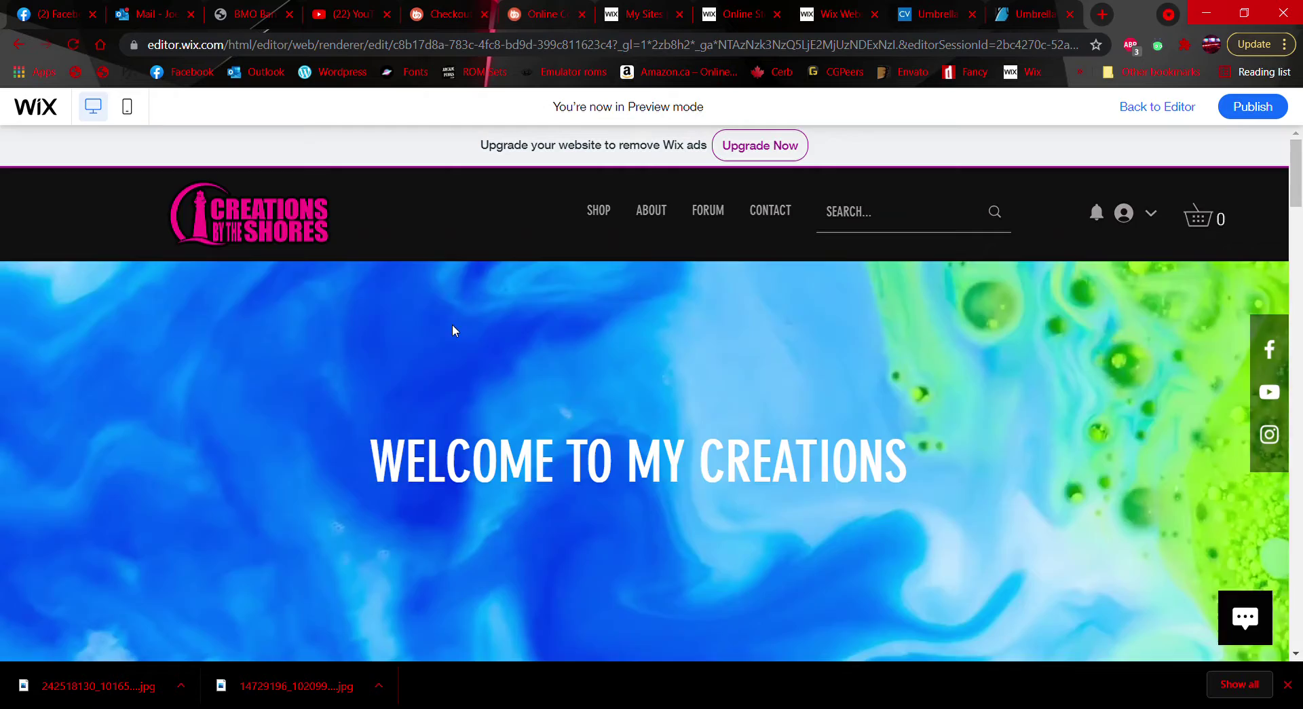
{"action": "scroll", "coordinate": [452, 324], "scroll_direction": "down", "scroll_amount": 1}
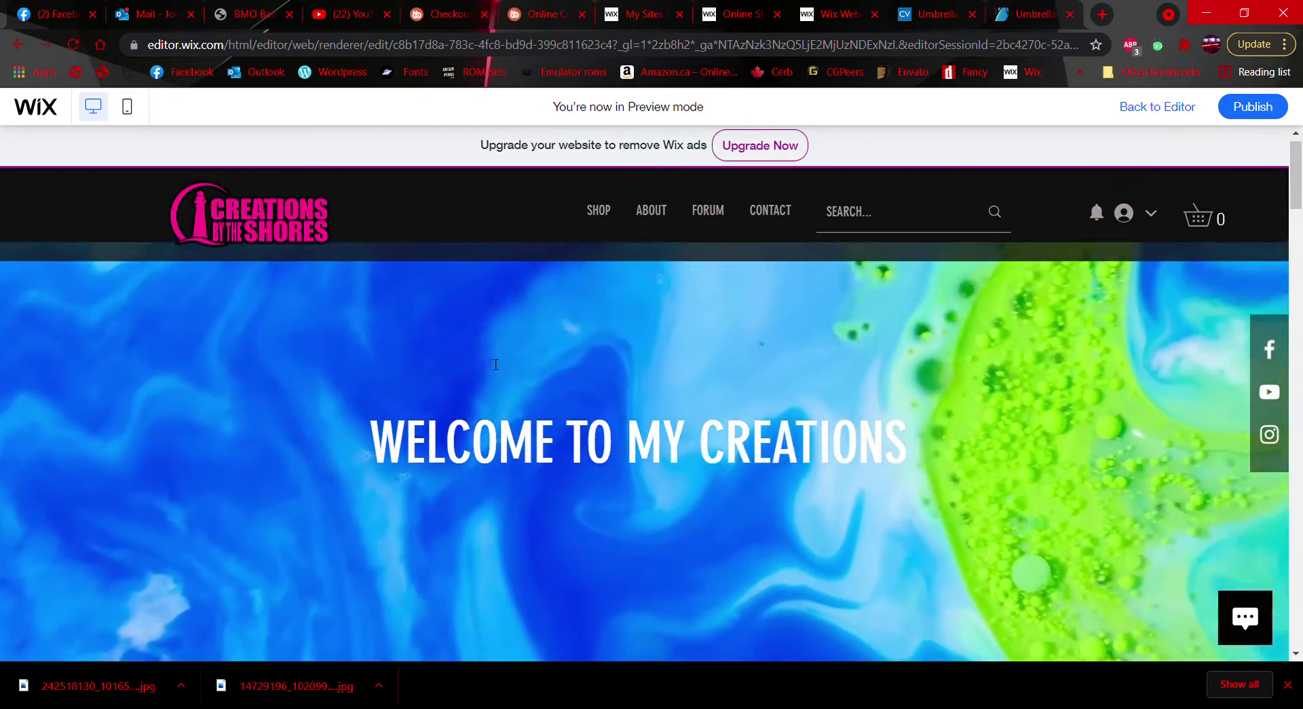
{"action": "scroll", "coordinate": [496, 364], "scroll_direction": "up", "scroll_amount": 1}
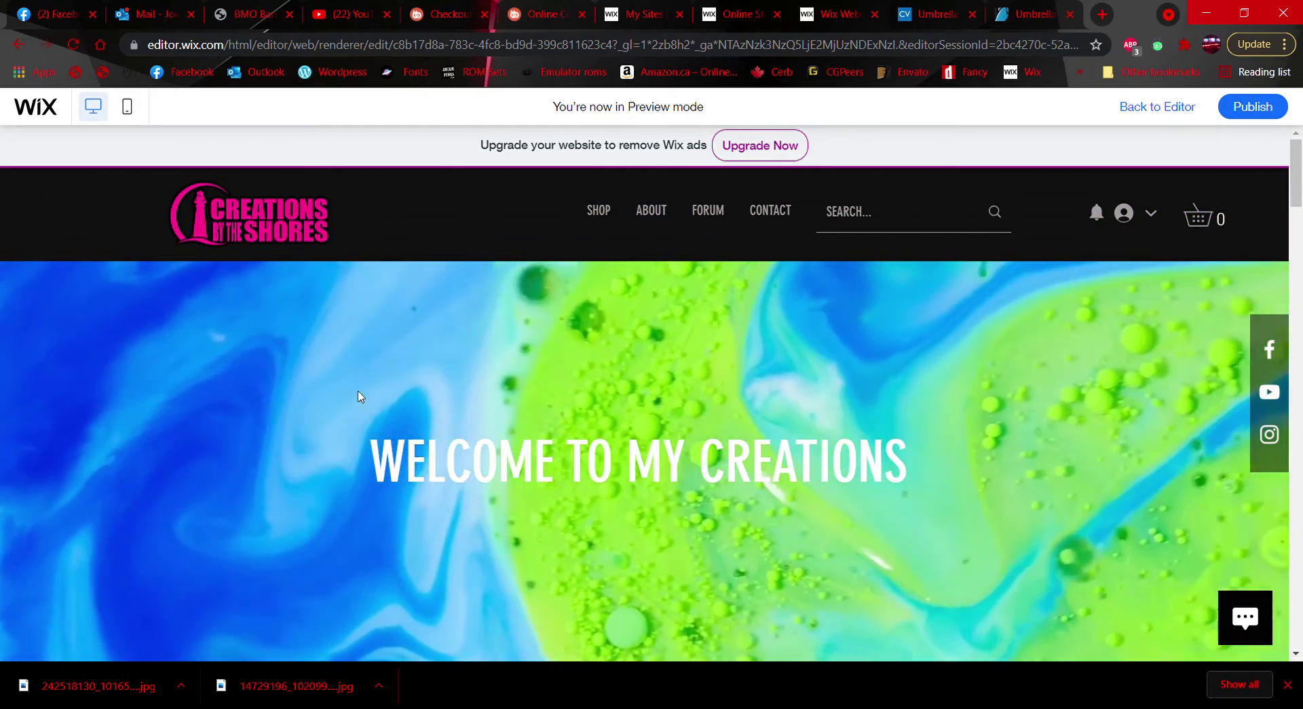
{"action": "scroll", "coordinate": [642, 390], "scroll_direction": "down", "scroll_amount": 4}
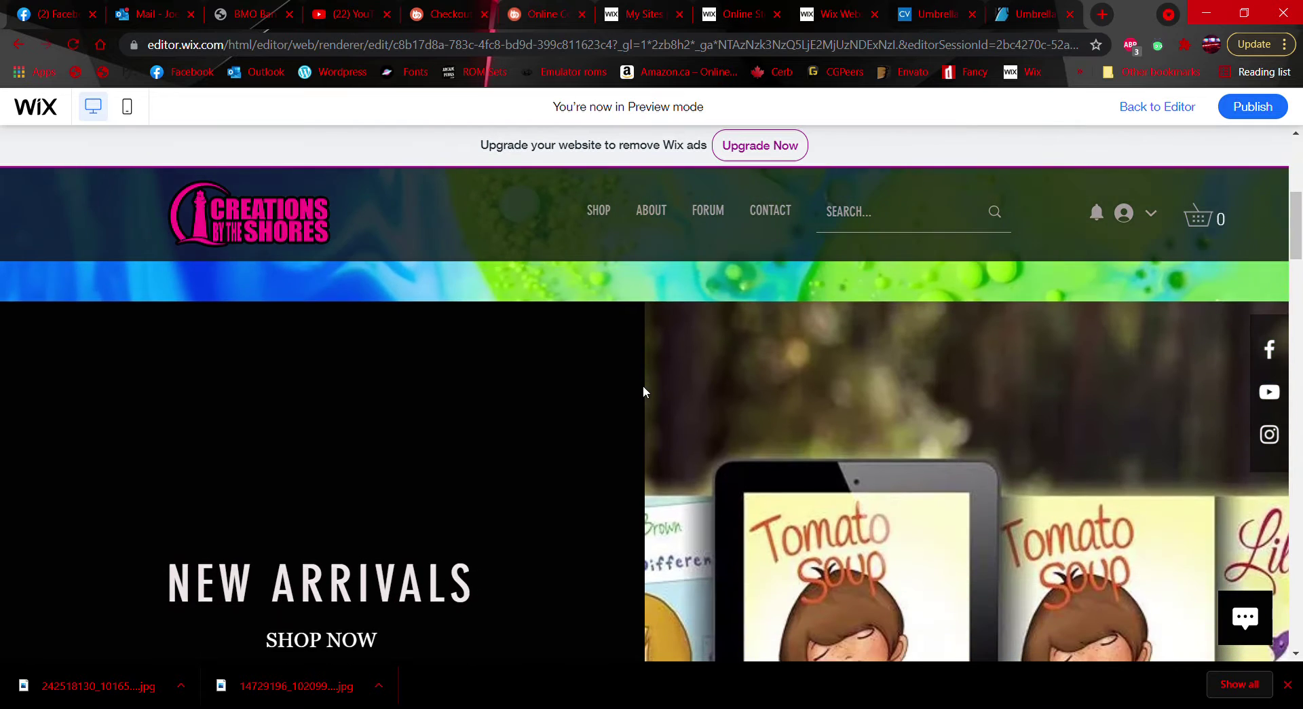
{"action": "scroll", "coordinate": [643, 391], "scroll_direction": "down", "scroll_amount": 2}
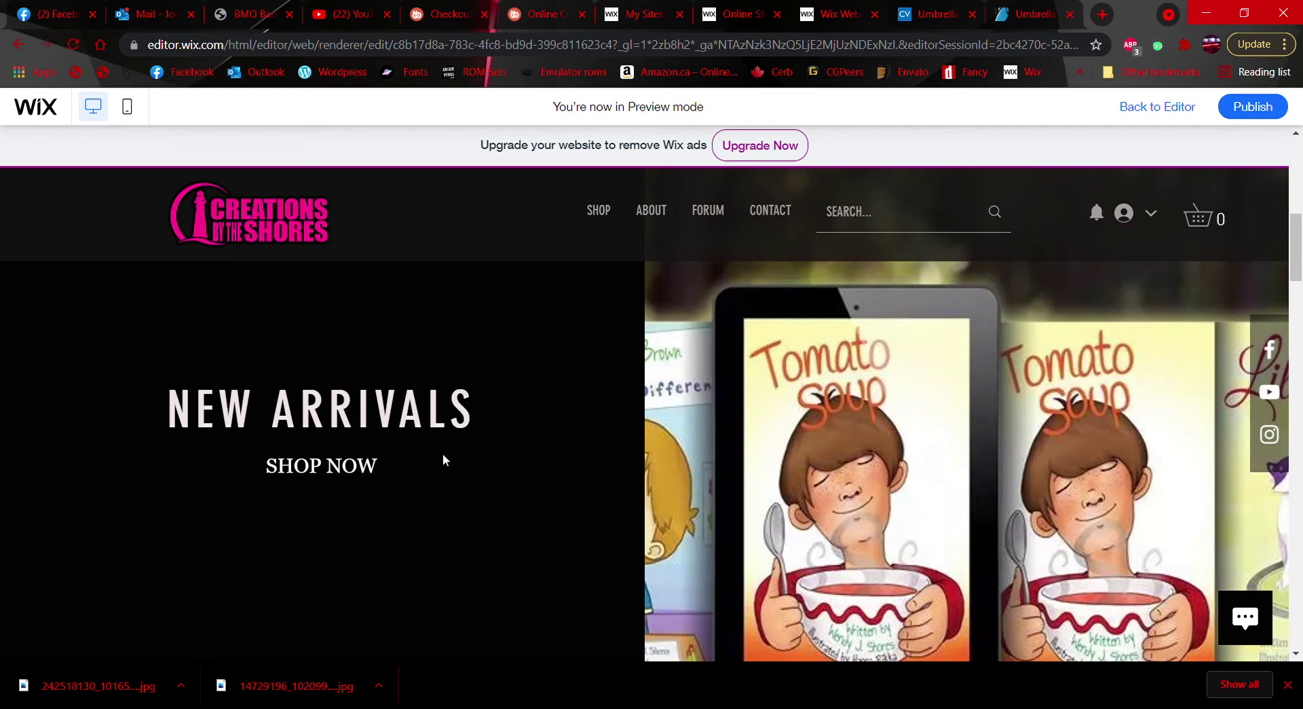
{"action": "scroll", "coordinate": [443, 459], "scroll_direction": "down", "scroll_amount": 1}
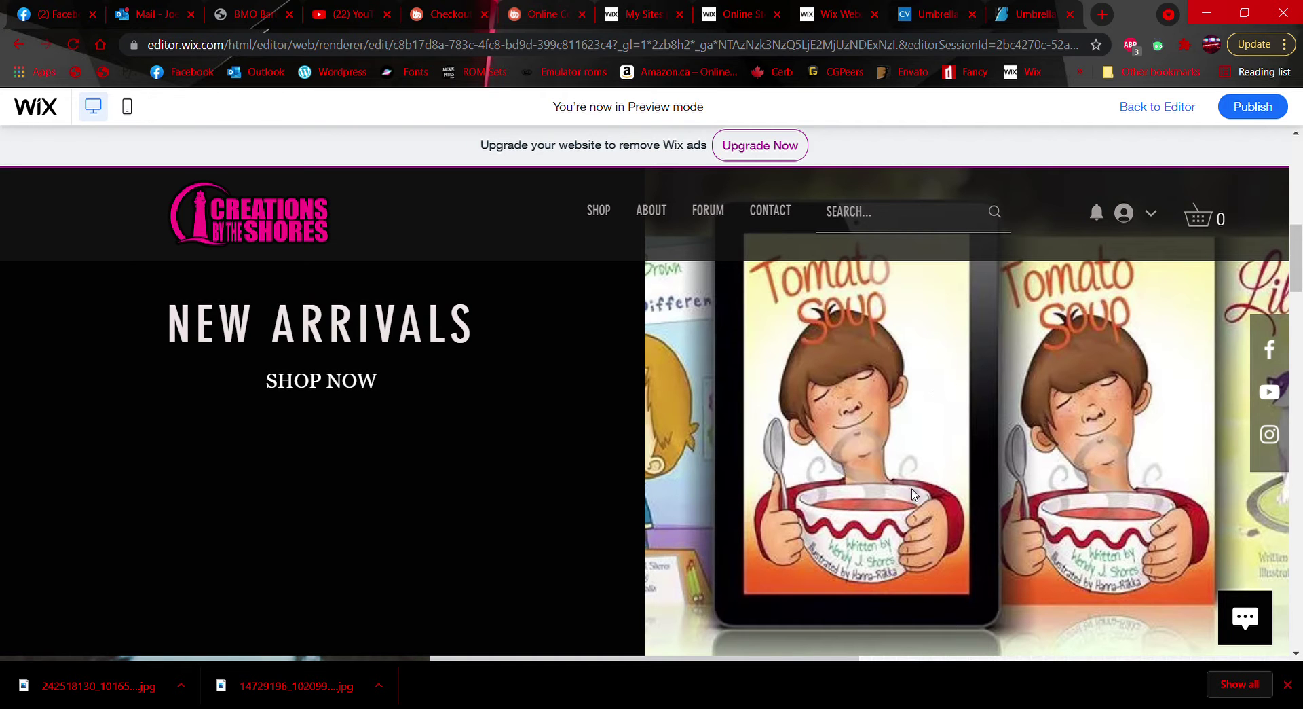
{"action": "scroll", "coordinate": [432, 415], "scroll_direction": "down", "scroll_amount": 5}
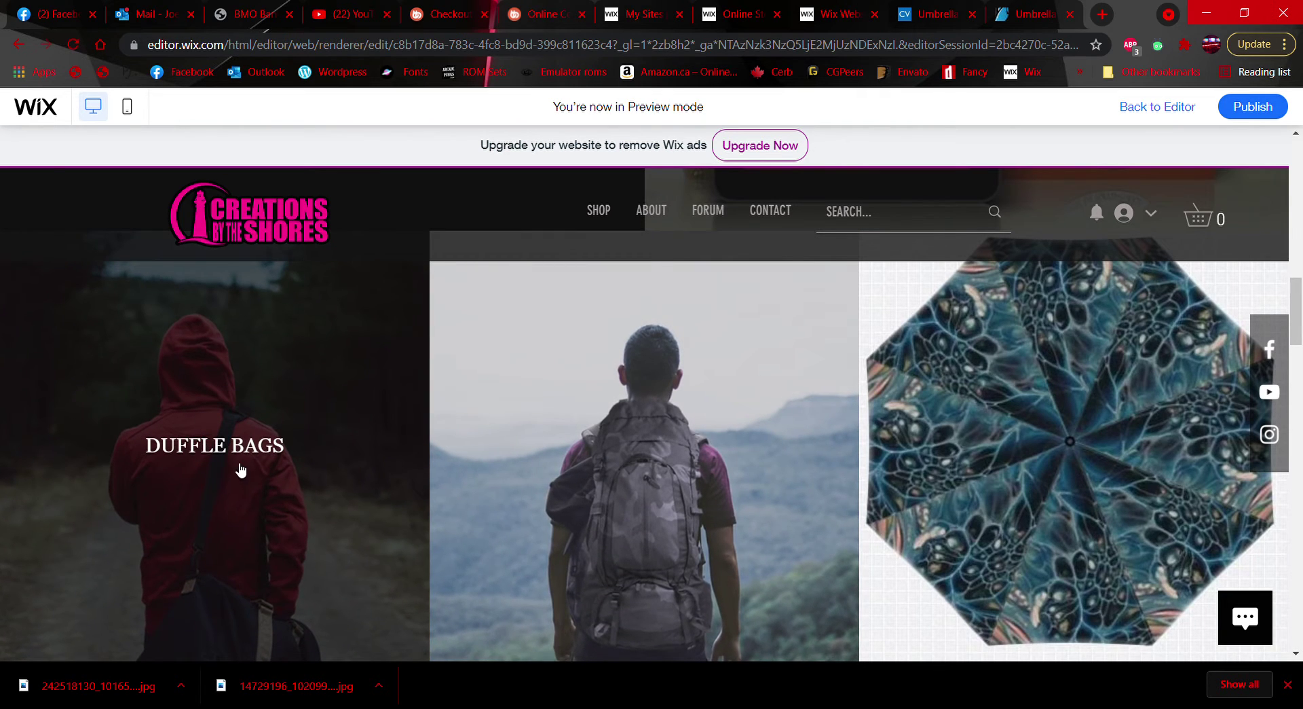
{"action": "scroll", "coordinate": [469, 480], "scroll_direction": "down", "scroll_amount": 3}
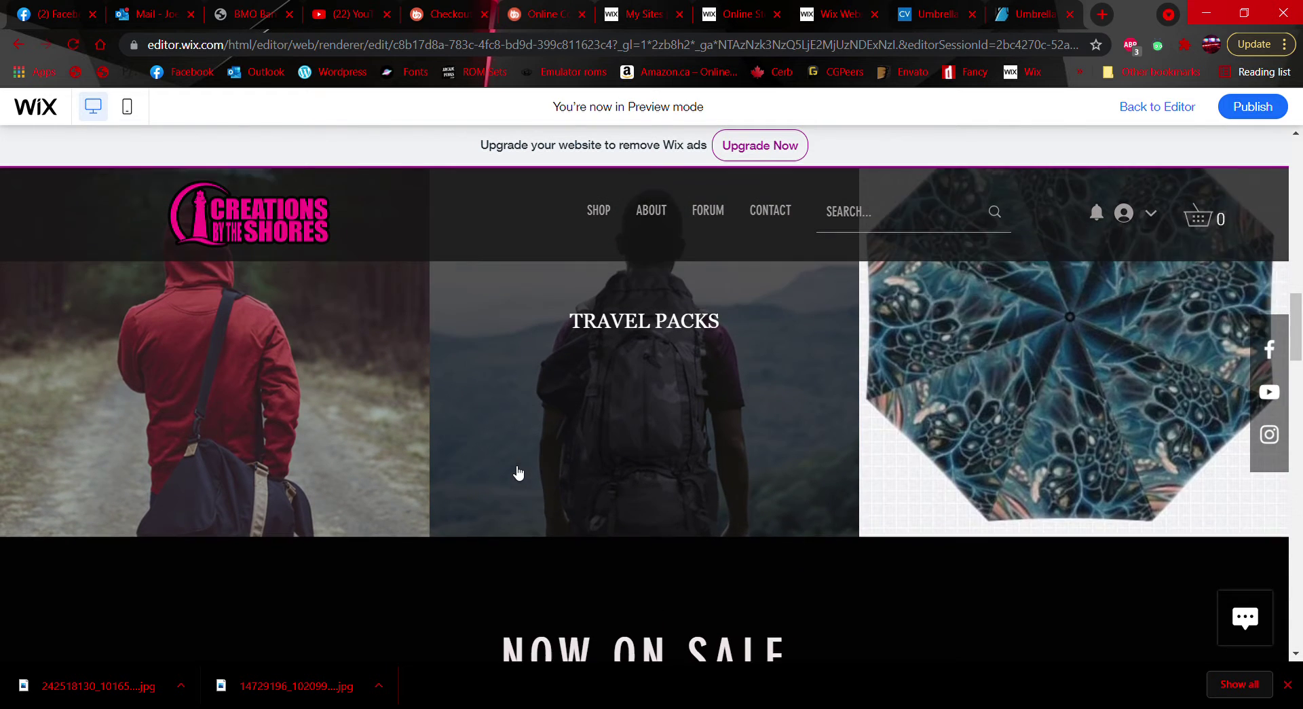
{"action": "scroll", "coordinate": [509, 478], "scroll_direction": "up", "scroll_amount": 1}
{"action": "scroll", "coordinate": [723, 459], "scroll_direction": "down", "scroll_amount": 3}
{"action": "scroll", "coordinate": [716, 455], "scroll_direction": "down", "scroll_amount": 3}
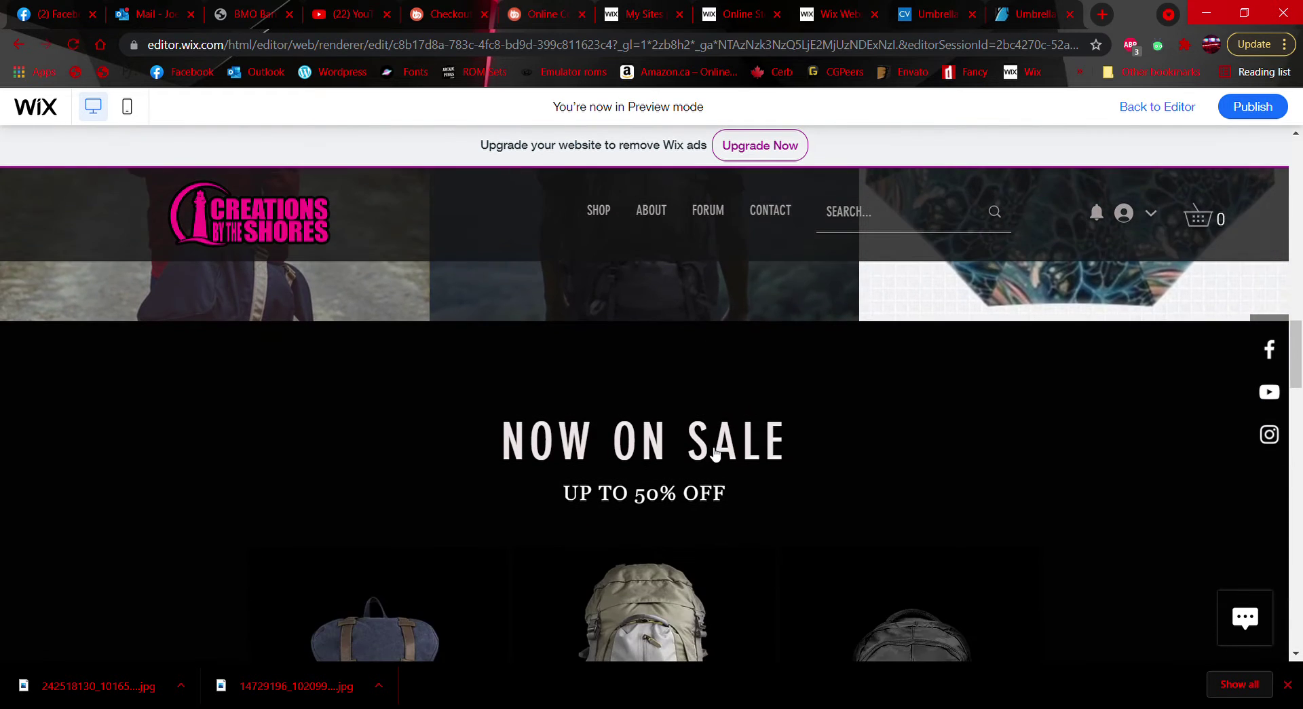
{"action": "scroll", "coordinate": [928, 507], "scroll_direction": "down", "scroll_amount": 3}
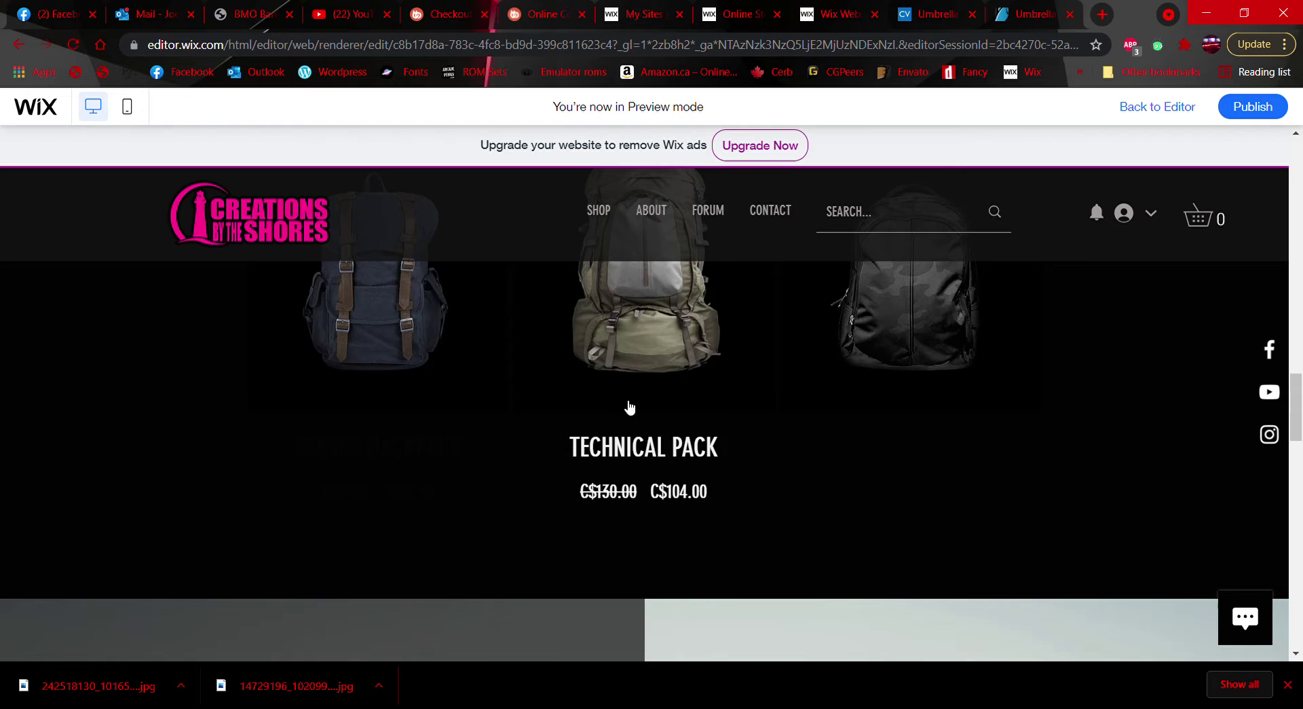
{"action": "scroll", "coordinate": [264, 395], "scroll_direction": "up", "scroll_amount": 1}
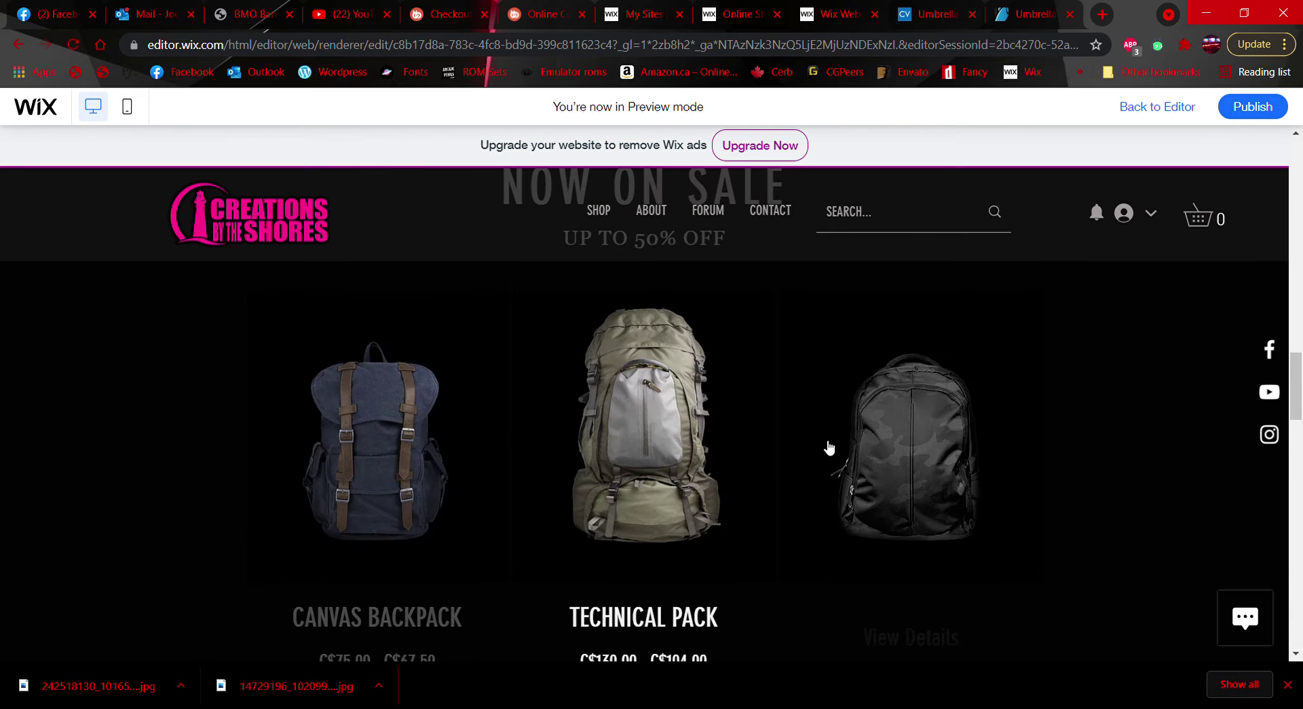
{"action": "scroll", "coordinate": [188, 451], "scroll_direction": "down", "scroll_amount": 3}
{"action": "scroll", "coordinate": [188, 451], "scroll_direction": "down", "scroll_amount": 3}
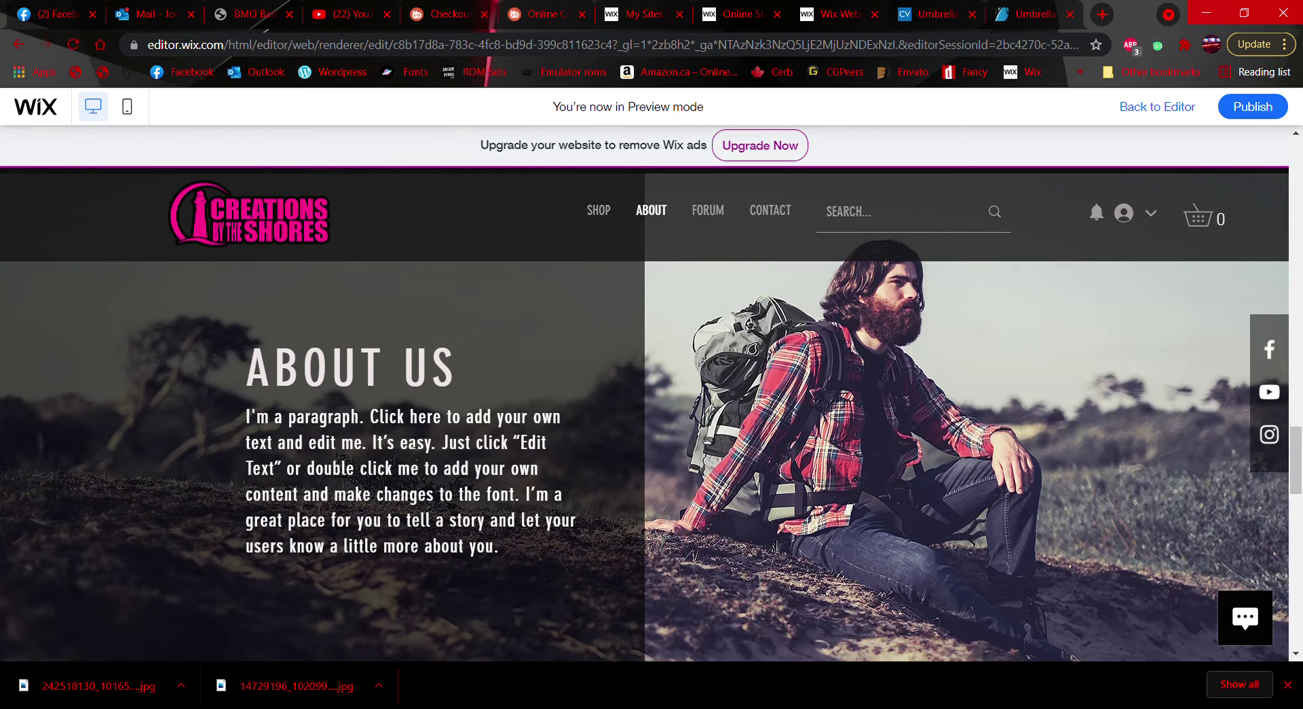
{"action": "scroll", "coordinate": [201, 429], "scroll_direction": "down", "scroll_amount": 5}
{"action": "scroll", "coordinate": [201, 429], "scroll_direction": "down", "scroll_amount": 3}
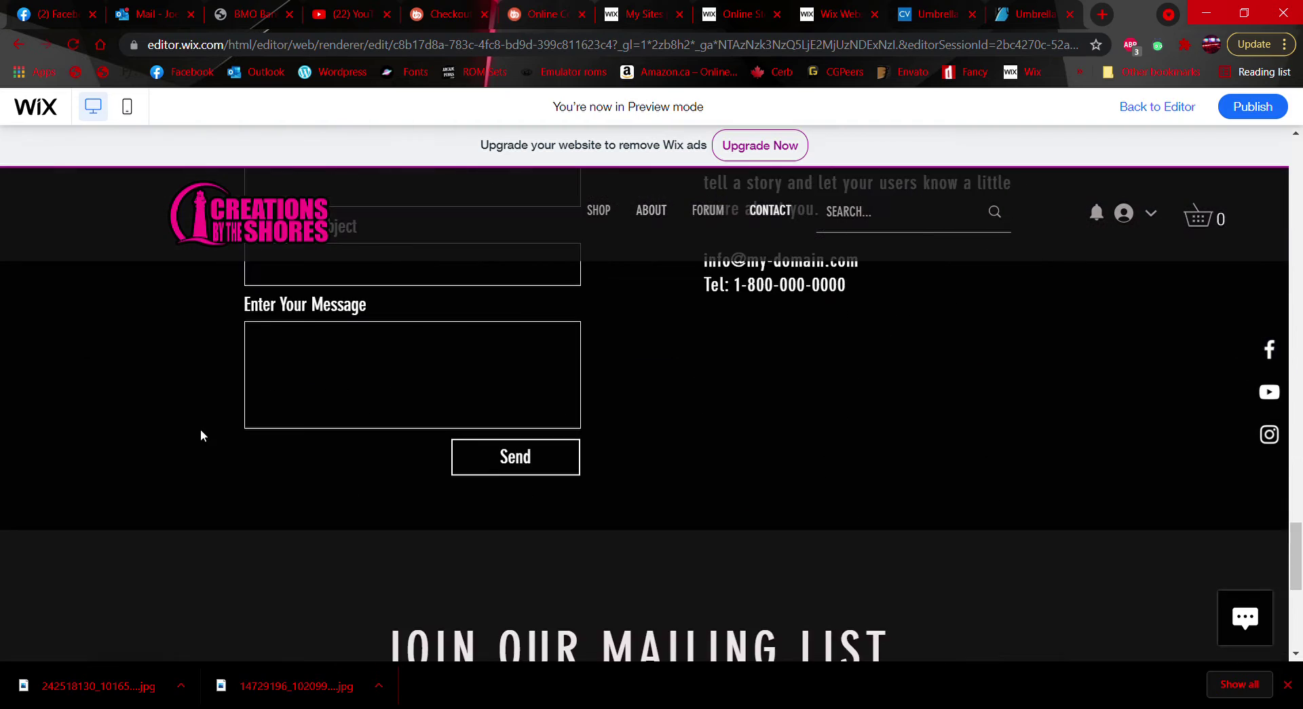
{"action": "scroll", "coordinate": [200, 428], "scroll_direction": "up", "scroll_amount": 3}
{"action": "scroll", "coordinate": [201, 429], "scroll_direction": "up", "scroll_amount": 4}
{"action": "scroll", "coordinate": [205, 431], "scroll_direction": "up", "scroll_amount": 3}
{"action": "scroll", "coordinate": [207, 431], "scroll_direction": "up", "scroll_amount": 3}
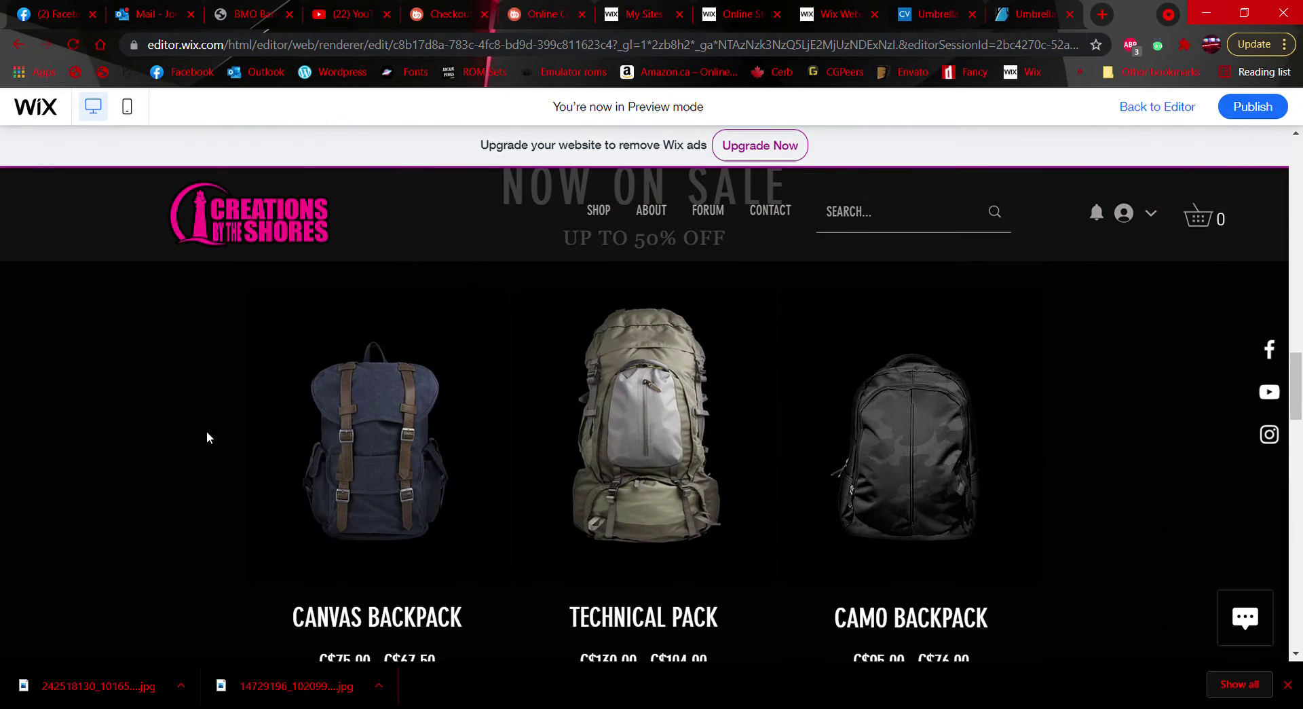
{"action": "scroll", "coordinate": [208, 438], "scroll_direction": "down", "scroll_amount": 3}
{"action": "scroll", "coordinate": [208, 438], "scroll_direction": "down", "scroll_amount": 3}
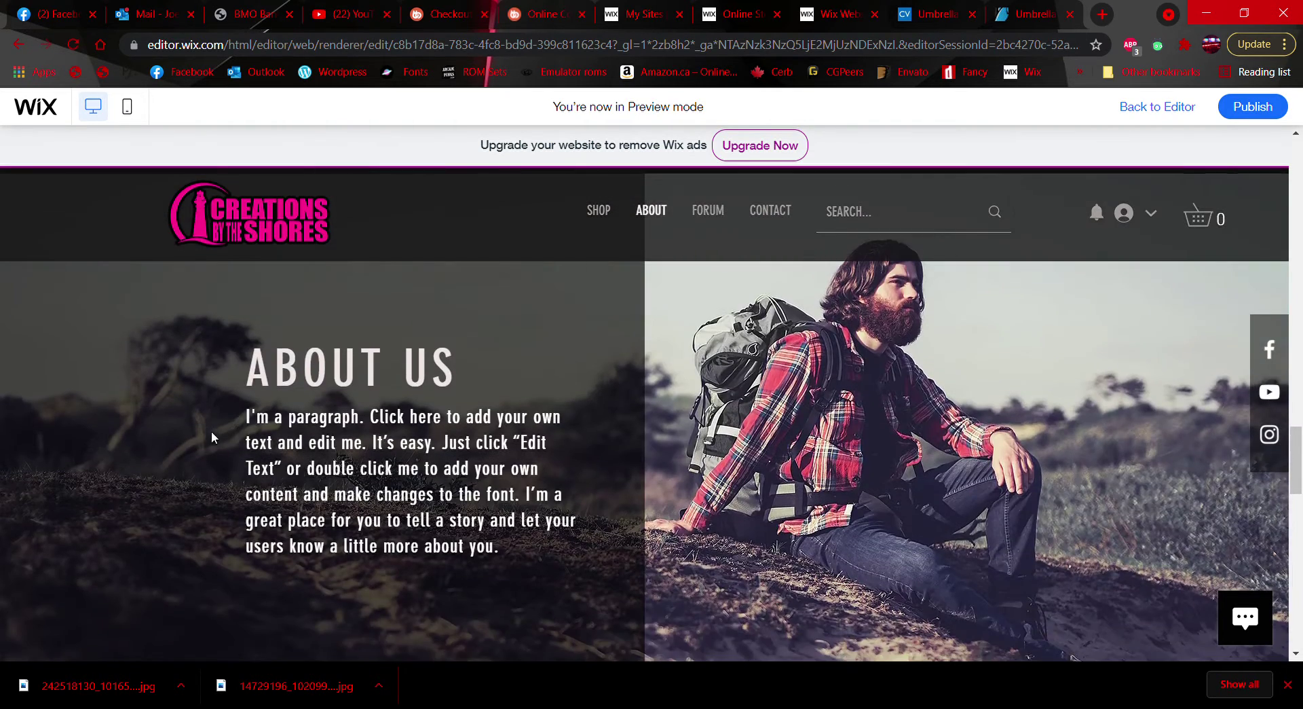
{"action": "scroll", "coordinate": [236, 425], "scroll_direction": "up", "scroll_amount": 4}
{"action": "scroll", "coordinate": [237, 425], "scroll_direction": "up", "scroll_amount": 4}
{"action": "scroll", "coordinate": [237, 425], "scroll_direction": "up", "scroll_amount": 4}
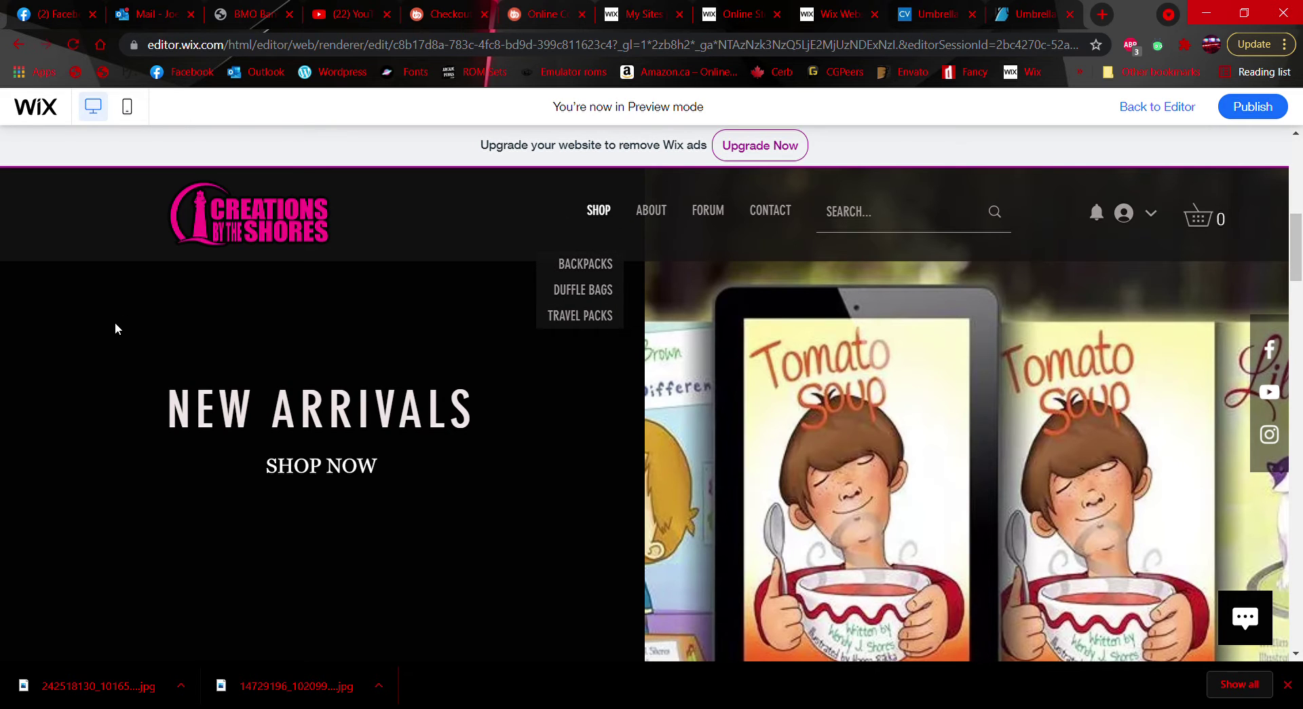
{"action": "scroll", "coordinate": [436, 325], "scroll_direction": "down", "scroll_amount": 5}
{"action": "scroll", "coordinate": [489, 387], "scroll_direction": "up", "scroll_amount": 4}
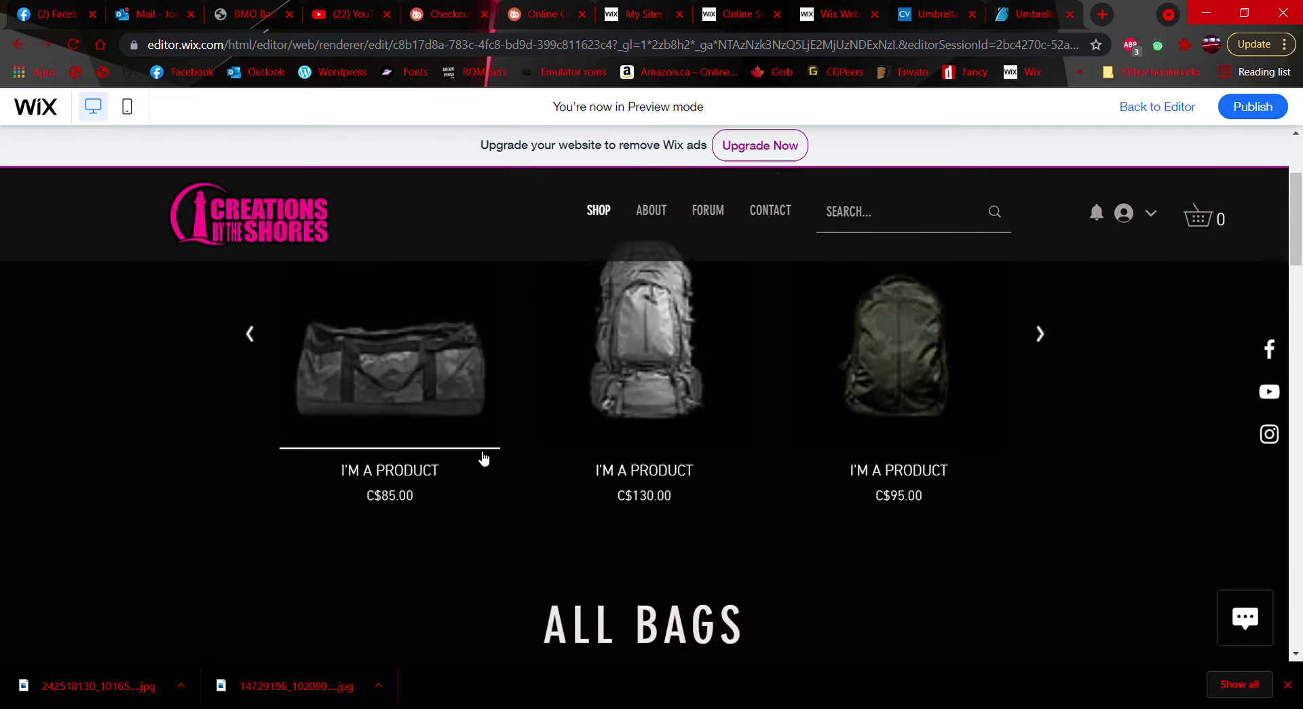
{"action": "scroll", "coordinate": [408, 453], "scroll_direction": "up", "scroll_amount": 3}
{"action": "scroll", "coordinate": [329, 427], "scroll_direction": "down", "scroll_amount": 2}
{"action": "scroll", "coordinate": [329, 428], "scroll_direction": "up", "scroll_amount": 2}
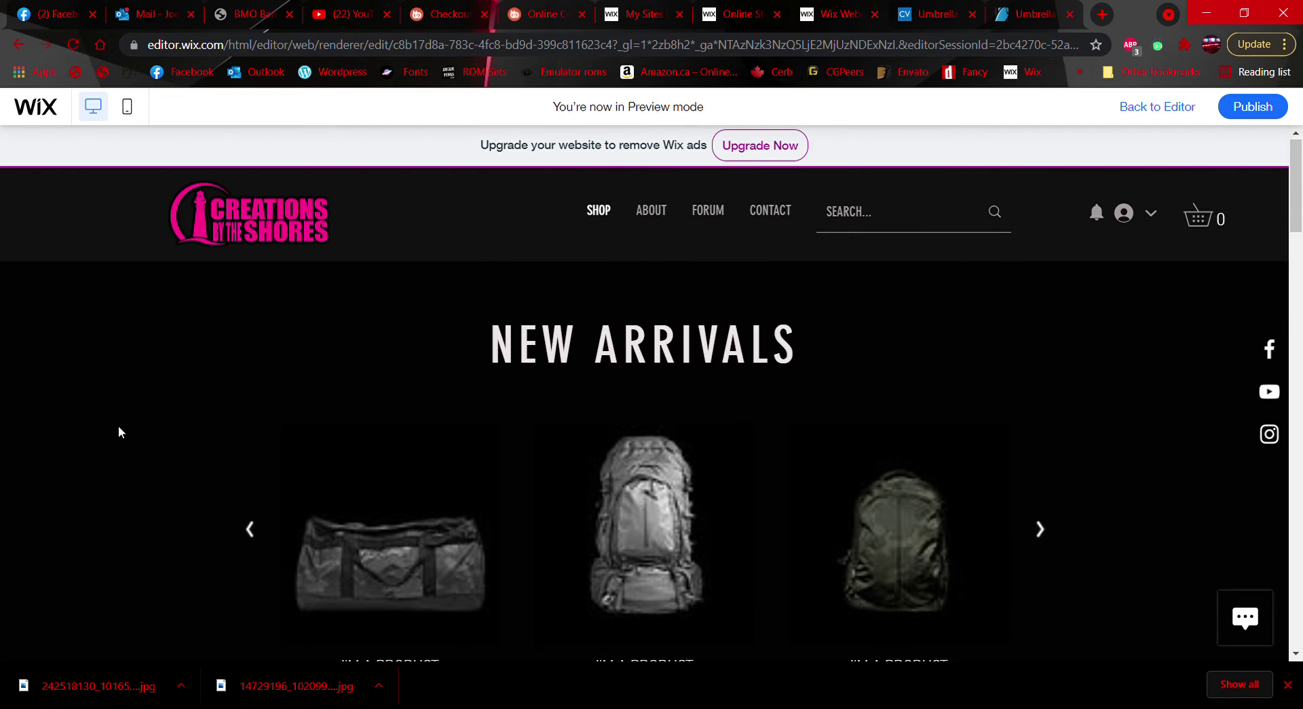
{"action": "scroll", "coordinate": [241, 513], "scroll_direction": "down", "scroll_amount": 3}
{"action": "scroll", "coordinate": [194, 500], "scroll_direction": "down", "scroll_amount": 3}
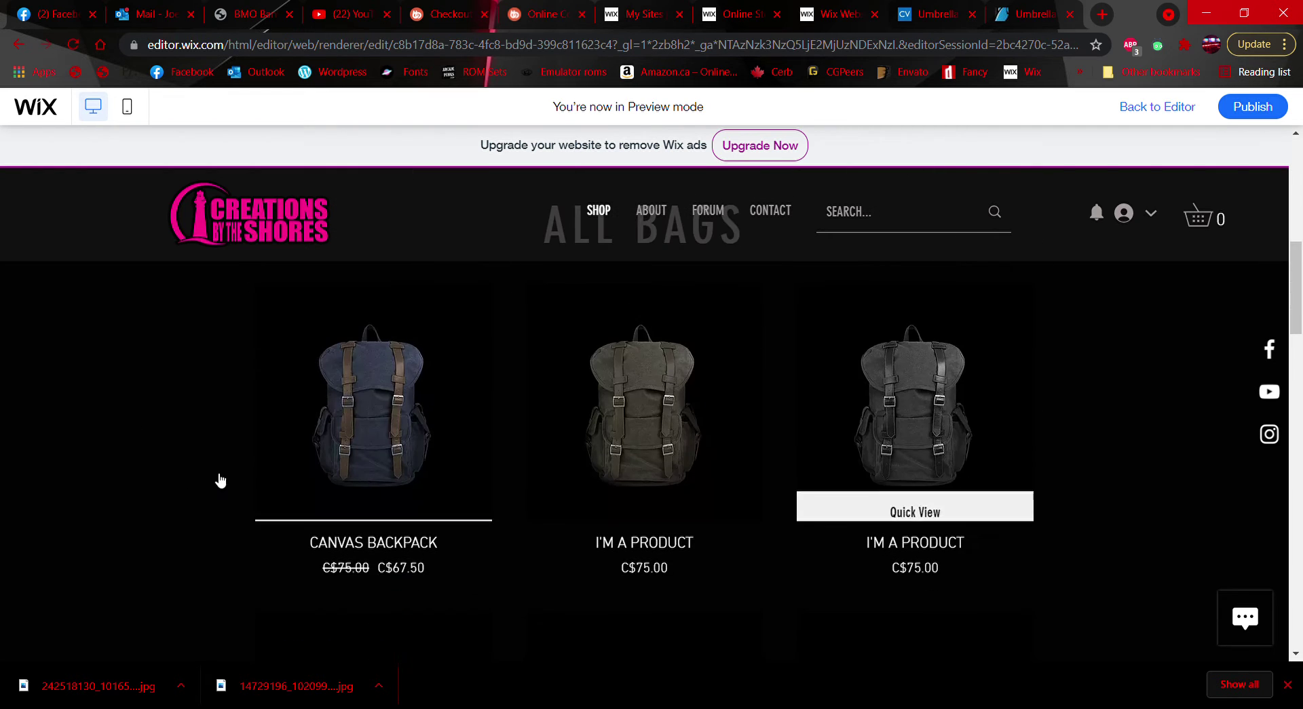
{"action": "scroll", "coordinate": [188, 484], "scroll_direction": "down", "scroll_amount": 3}
{"action": "scroll", "coordinate": [256, 510], "scroll_direction": "down", "scroll_amount": 4}
{"action": "scroll", "coordinate": [204, 468], "scroll_direction": "down", "scroll_amount": 2}
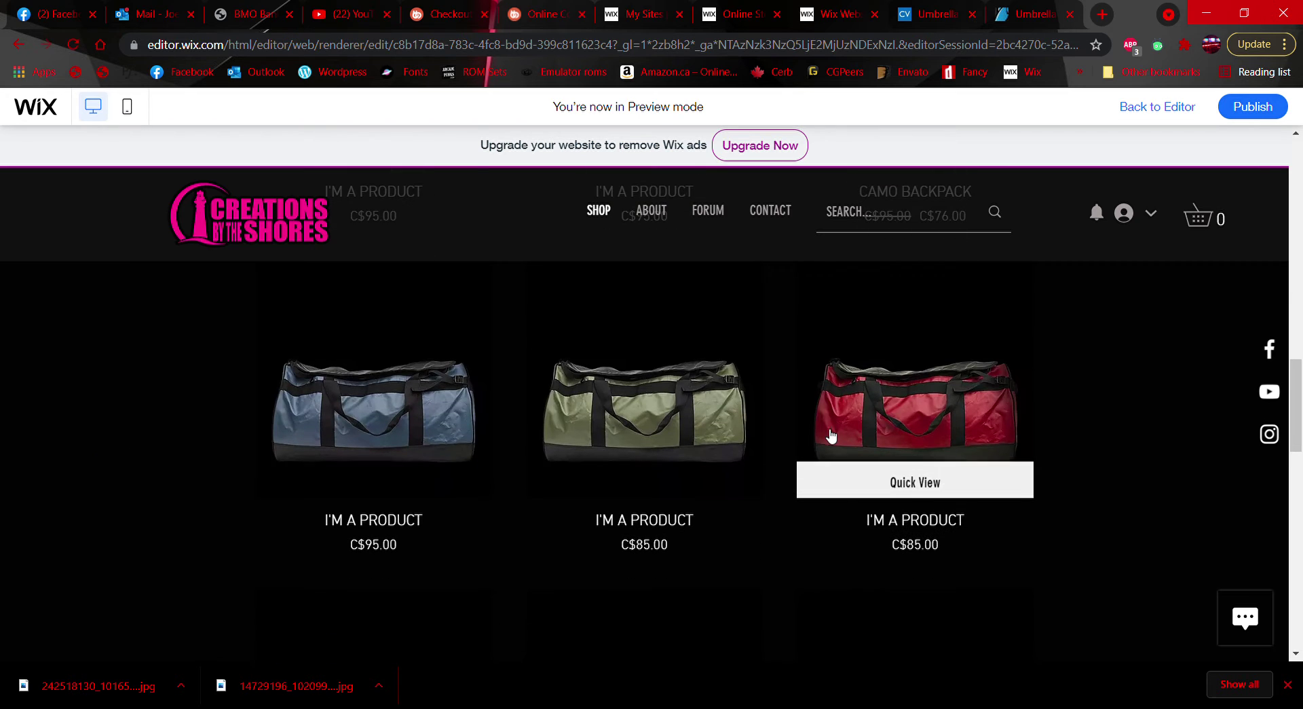
{"action": "scroll", "coordinate": [312, 452], "scroll_direction": "down", "scroll_amount": 3}
{"action": "scroll", "coordinate": [199, 434], "scroll_direction": "down", "scroll_amount": 3}
{"action": "scroll", "coordinate": [198, 435], "scroll_direction": "down", "scroll_amount": 3}
{"action": "scroll", "coordinate": [198, 435], "scroll_direction": "down", "scroll_amount": 3}
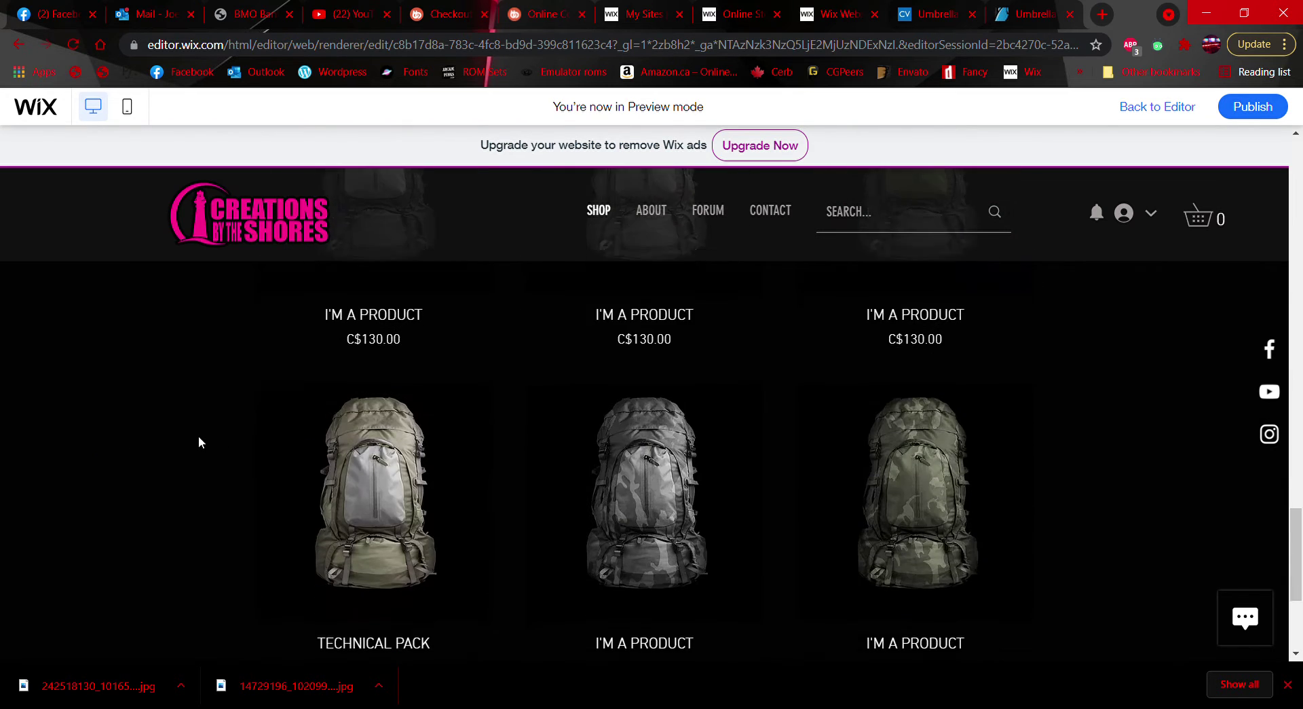
{"action": "scroll", "coordinate": [199, 435], "scroll_direction": "down", "scroll_amount": 3}
{"action": "scroll", "coordinate": [196, 435], "scroll_direction": "up", "scroll_amount": 4}
{"action": "scroll", "coordinate": [195, 434], "scroll_direction": "up", "scroll_amount": 2}
{"action": "scroll", "coordinate": [196, 435], "scroll_direction": "up", "scroll_amount": 4}
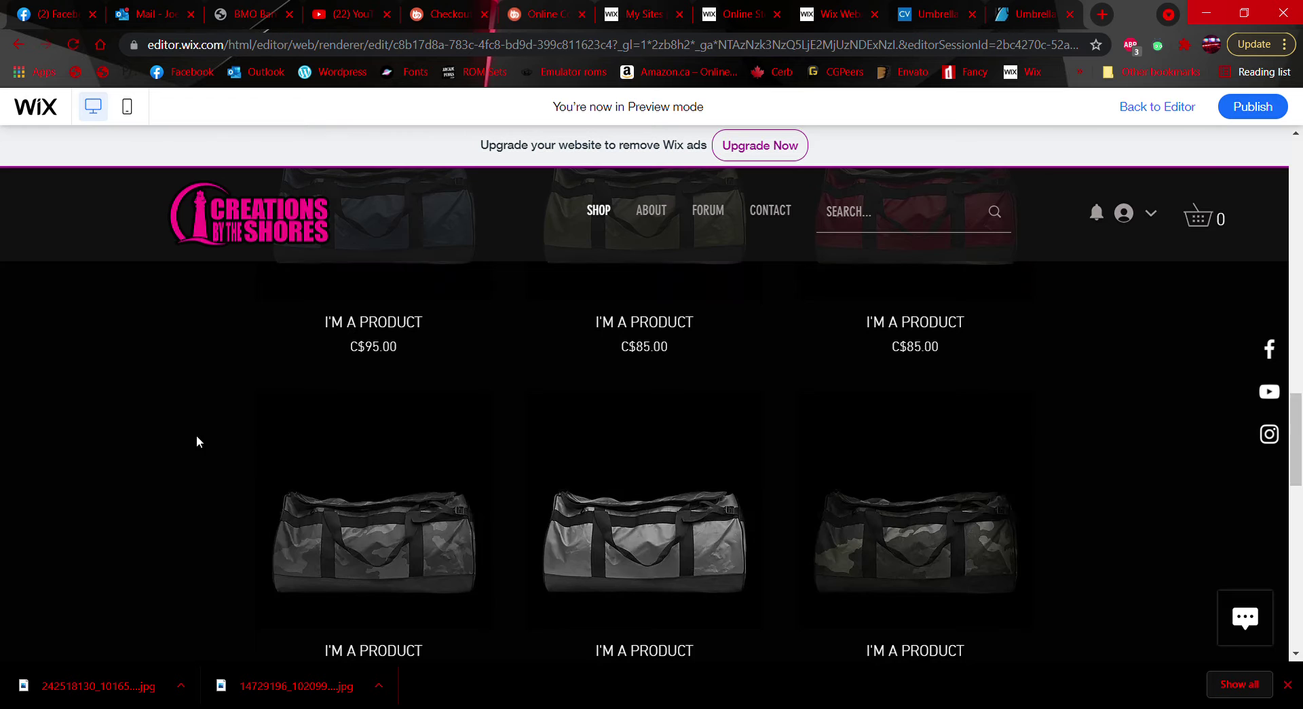
{"action": "scroll", "coordinate": [153, 417], "scroll_direction": "up", "scroll_amount": 2}
{"action": "scroll", "coordinate": [106, 404], "scroll_direction": "up", "scroll_amount": 4}
{"action": "scroll", "coordinate": [111, 405], "scroll_direction": "up", "scroll_amount": 4}
{"action": "scroll", "coordinate": [121, 408], "scroll_direction": "up", "scroll_amount": 4}
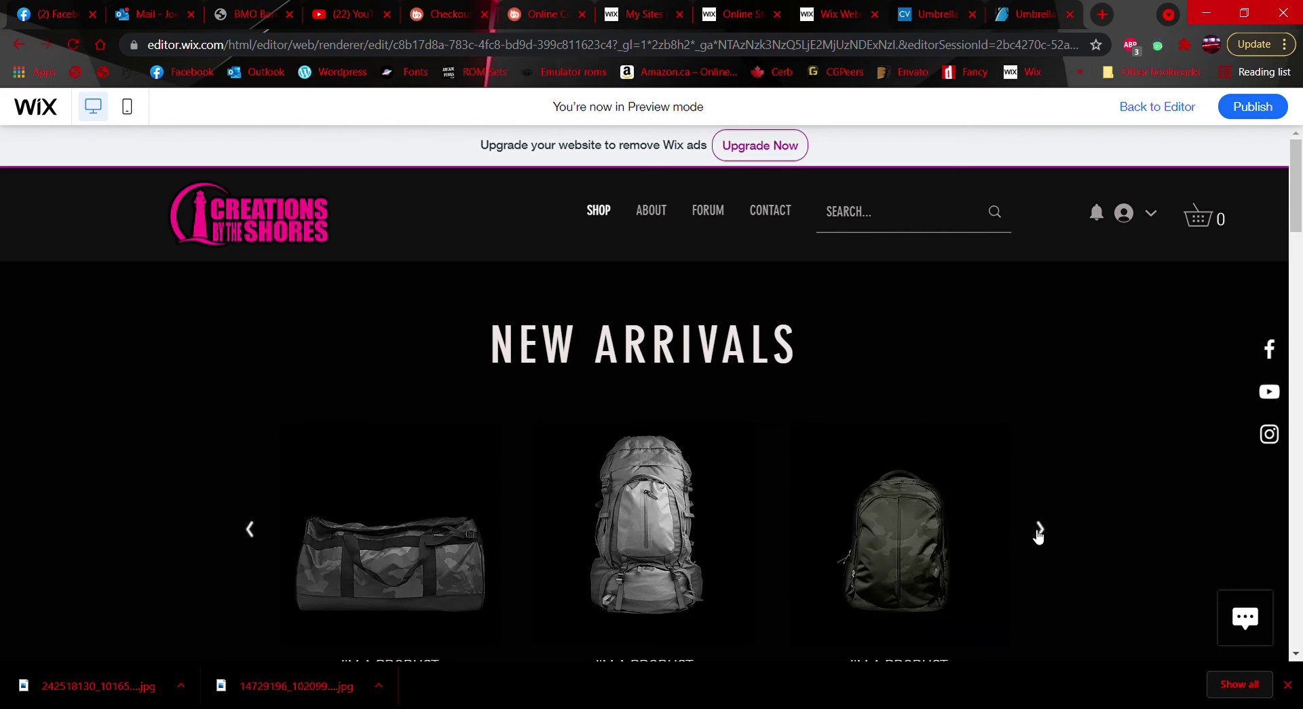
{"action": "mouse_move", "coordinate": [389, 550]}
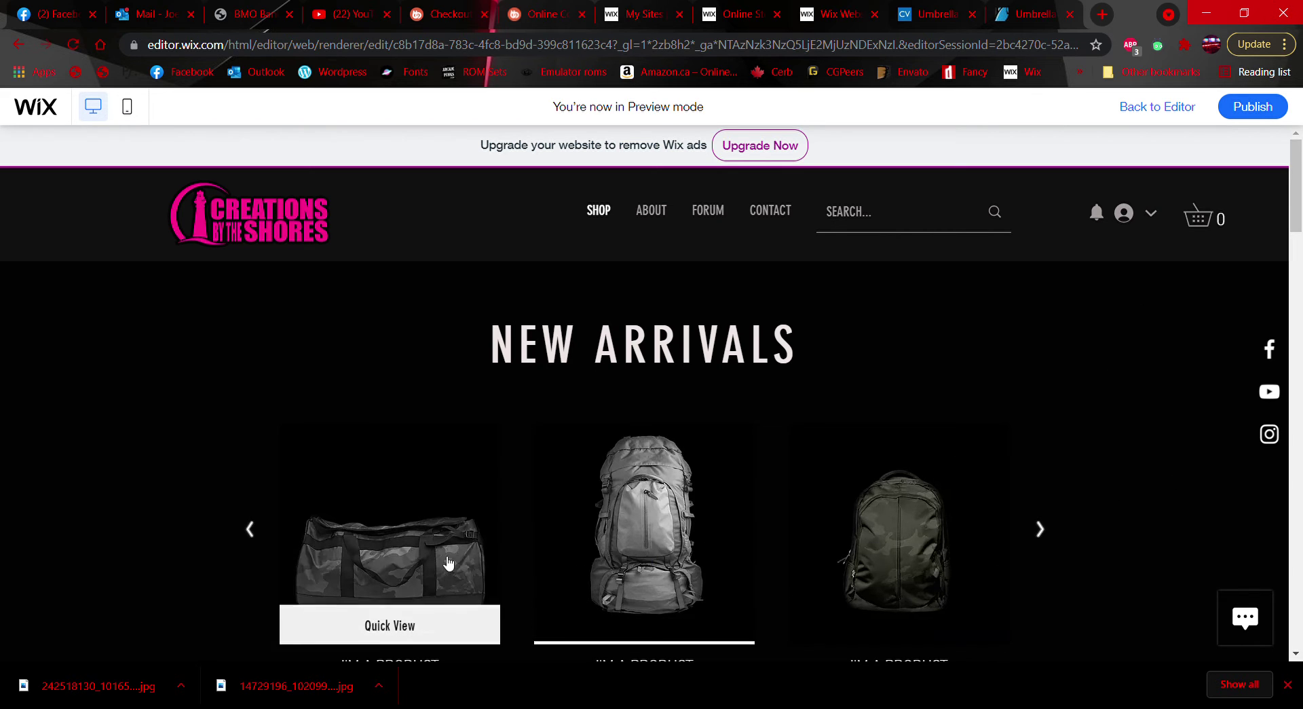
{"action": "scroll", "coordinate": [1129, 508], "scroll_direction": "down", "scroll_amount": 4}
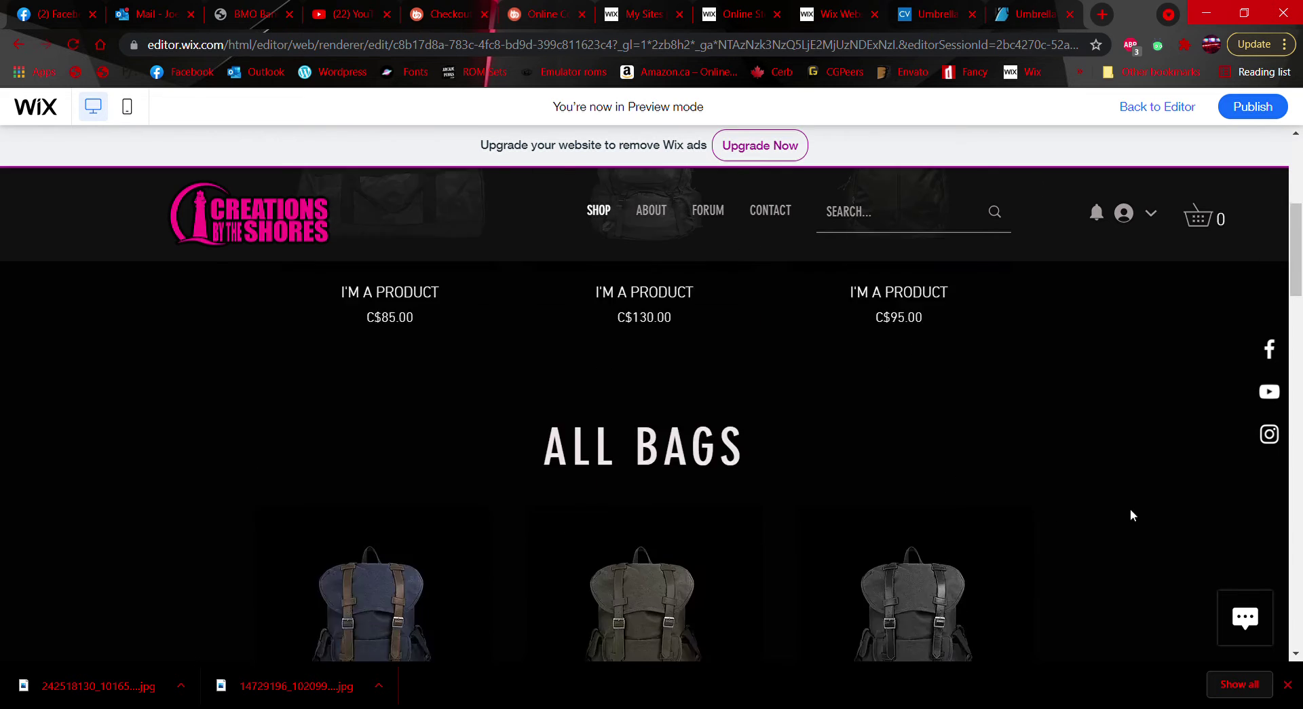
{"action": "scroll", "coordinate": [1131, 508], "scroll_direction": "down", "scroll_amount": 4}
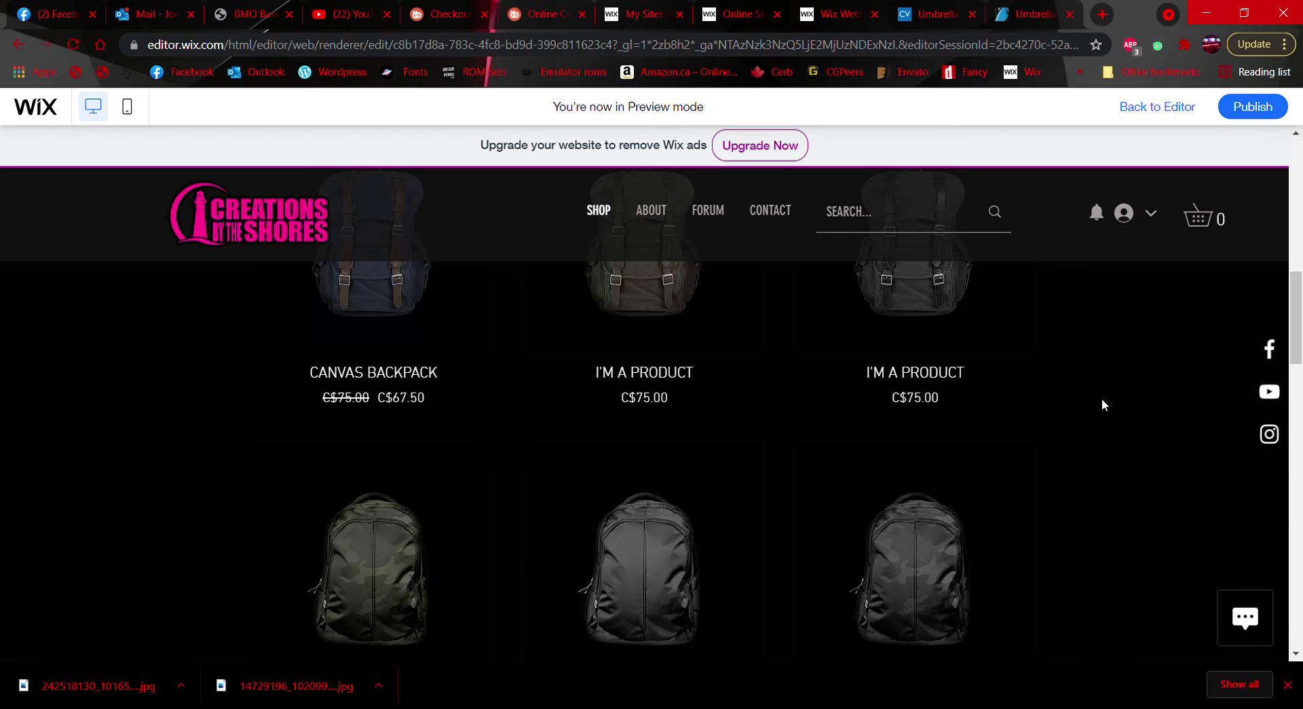
{"action": "scroll", "coordinate": [1102, 405], "scroll_direction": "up", "scroll_amount": 6}
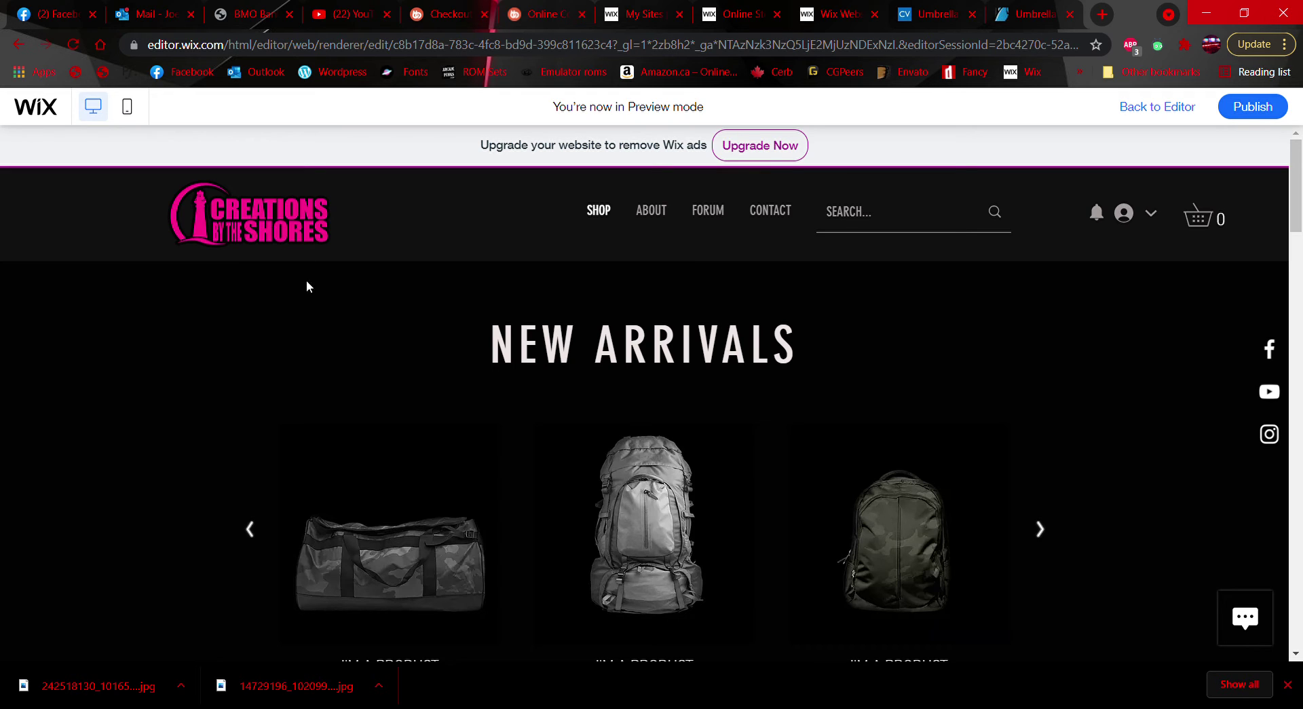
{"action": "mouse_move", "coordinate": [599, 211]}
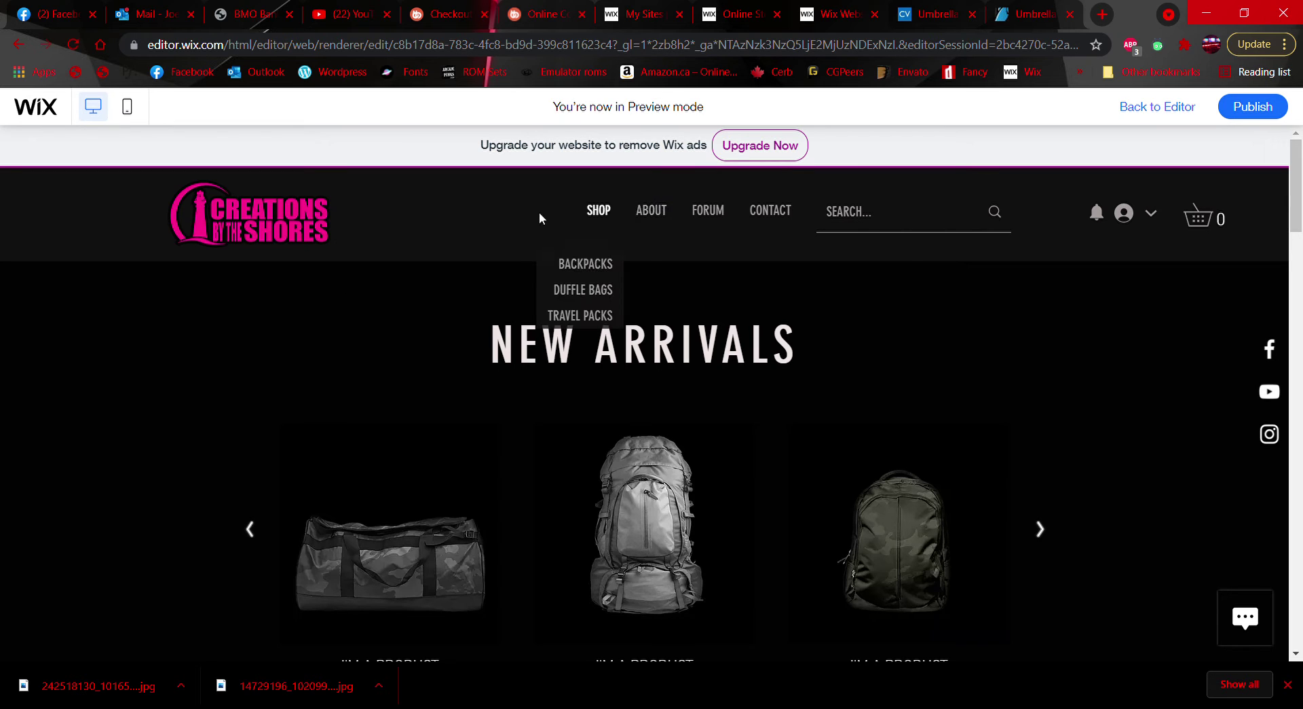
Step: Open the account menu (Profile, My Orders, My Wishlist, Log Out), then go back to All Bags
{"action": "left_click", "coordinate": [1153, 216]}
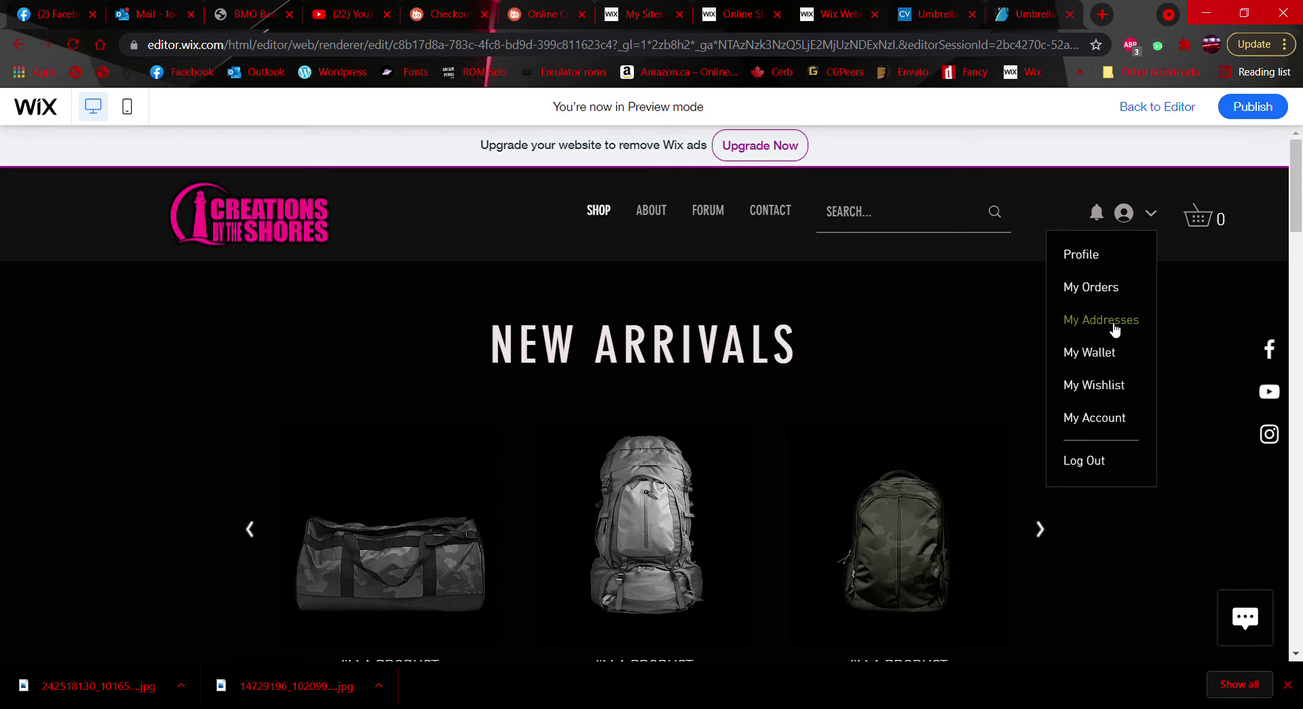
{"action": "left_click", "coordinate": [20, 45]}
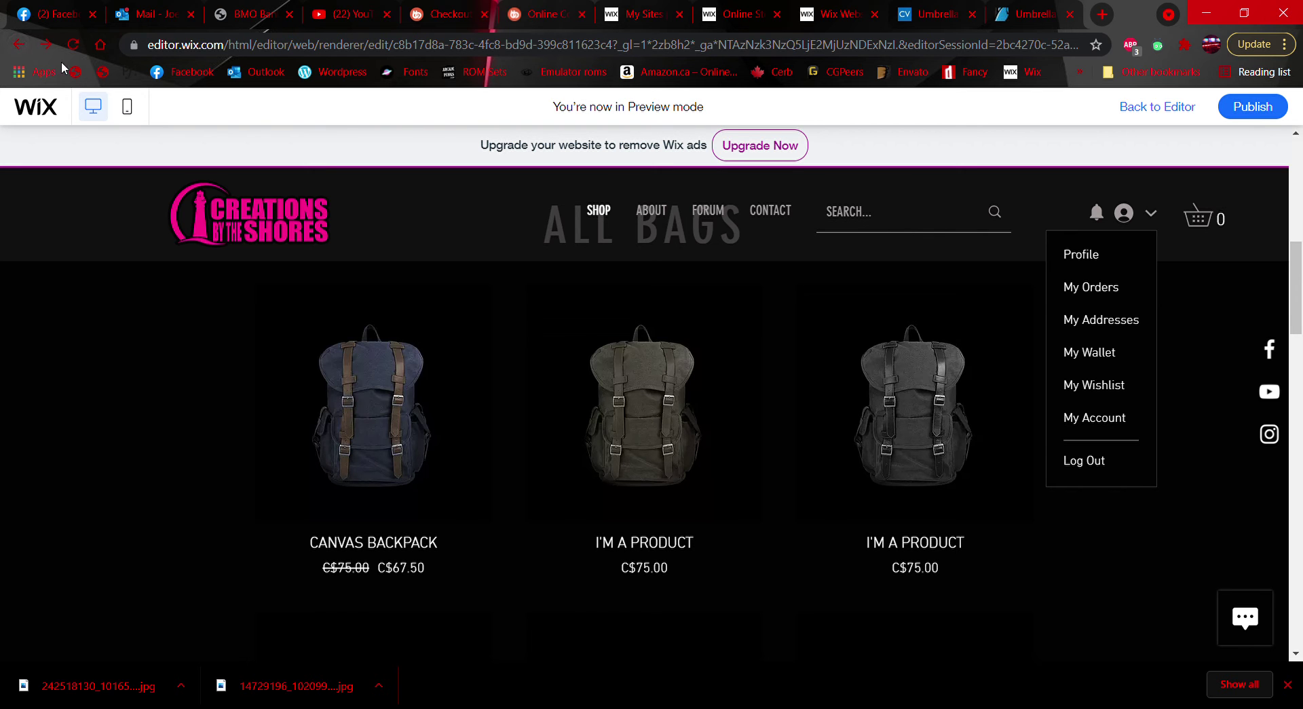
Step: Go back to the home page preview with the Welcome To My Creations video hero
{"action": "left_click", "coordinate": [18, 47]}
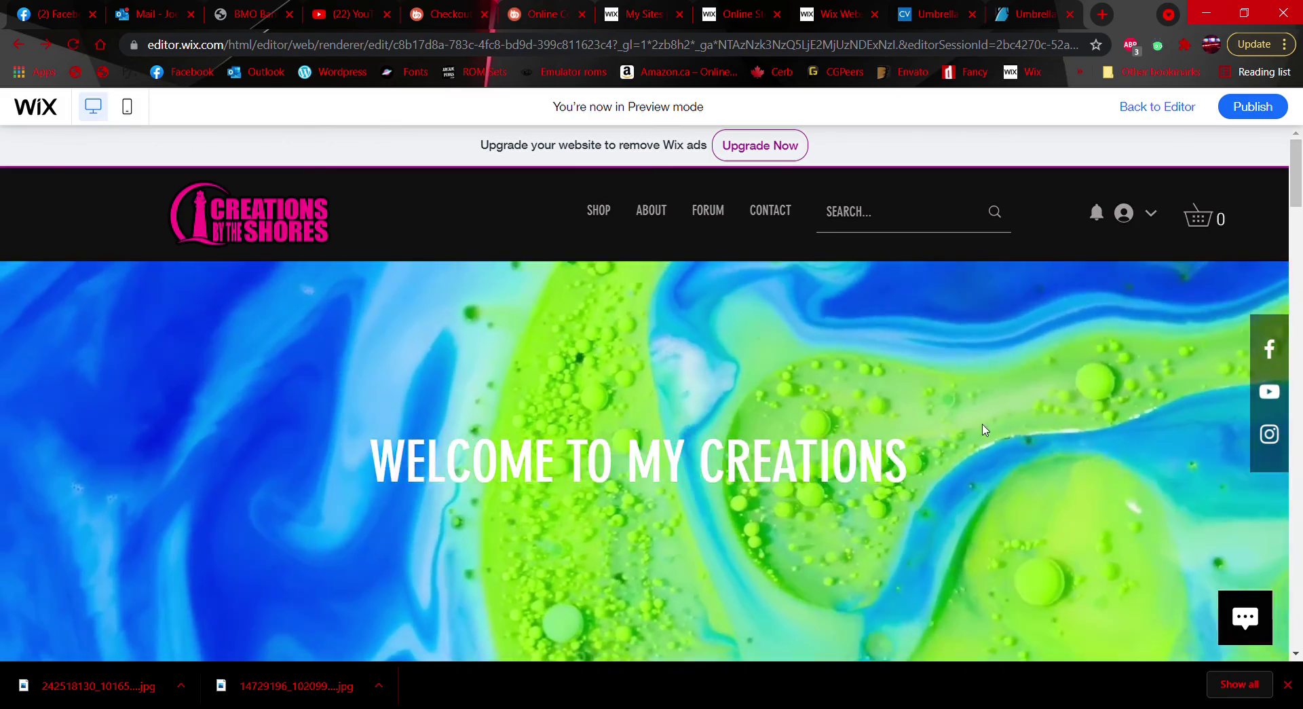
{"action": "scroll", "coordinate": [1032, 405], "scroll_direction": "down", "scroll_amount": 1}
{"action": "scroll", "coordinate": [1032, 404], "scroll_direction": "up", "scroll_amount": 1}
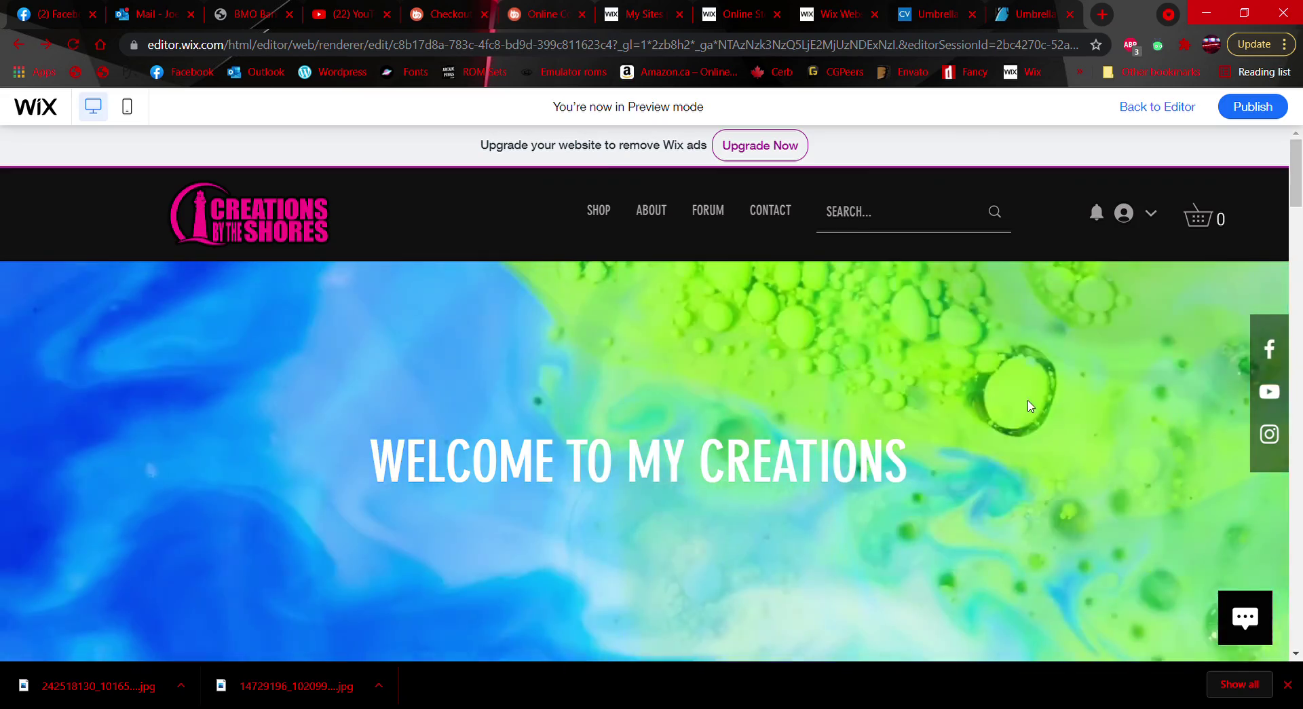